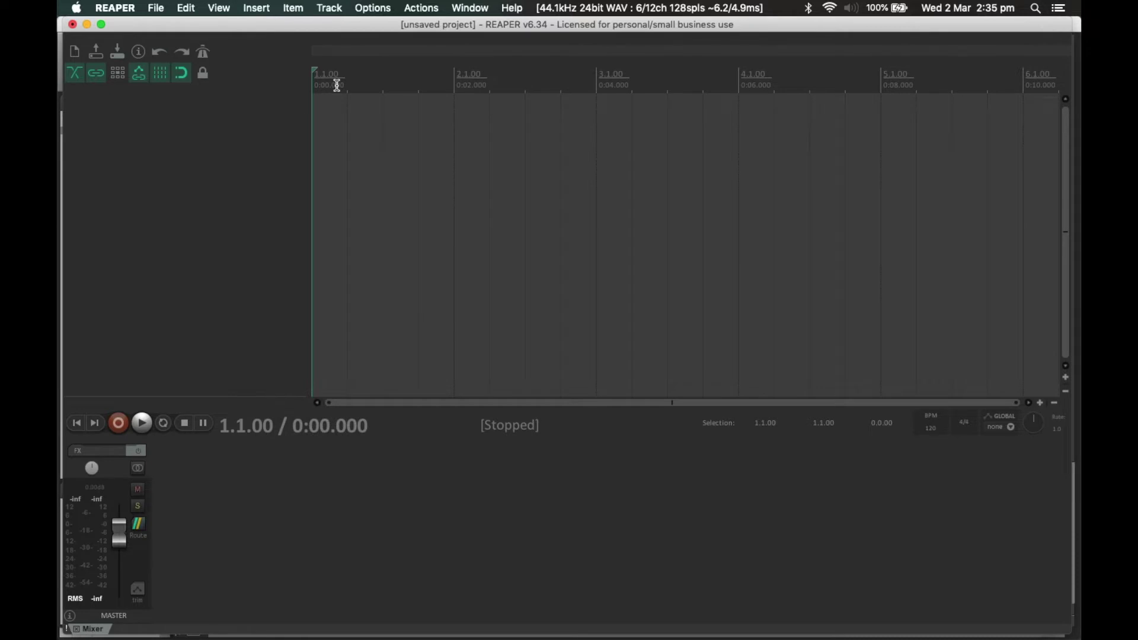
# Step: Insert two new tracks with Cmd+T and select track 1
pyautogui.press('super+t')
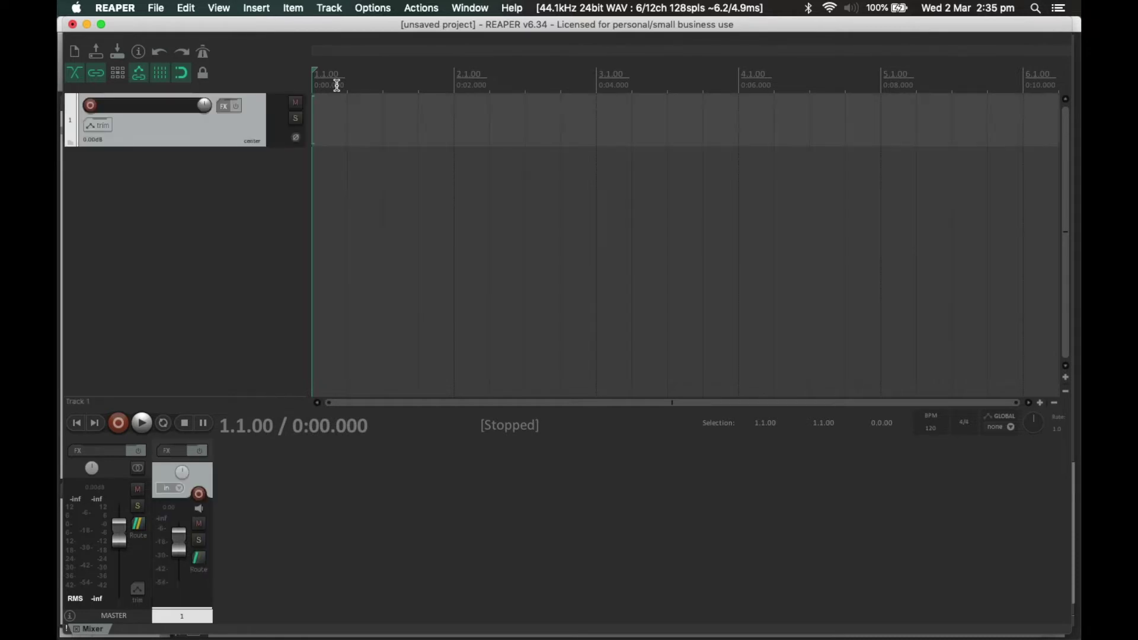
pyautogui.press('super+t')
pyautogui.click(216, 125)
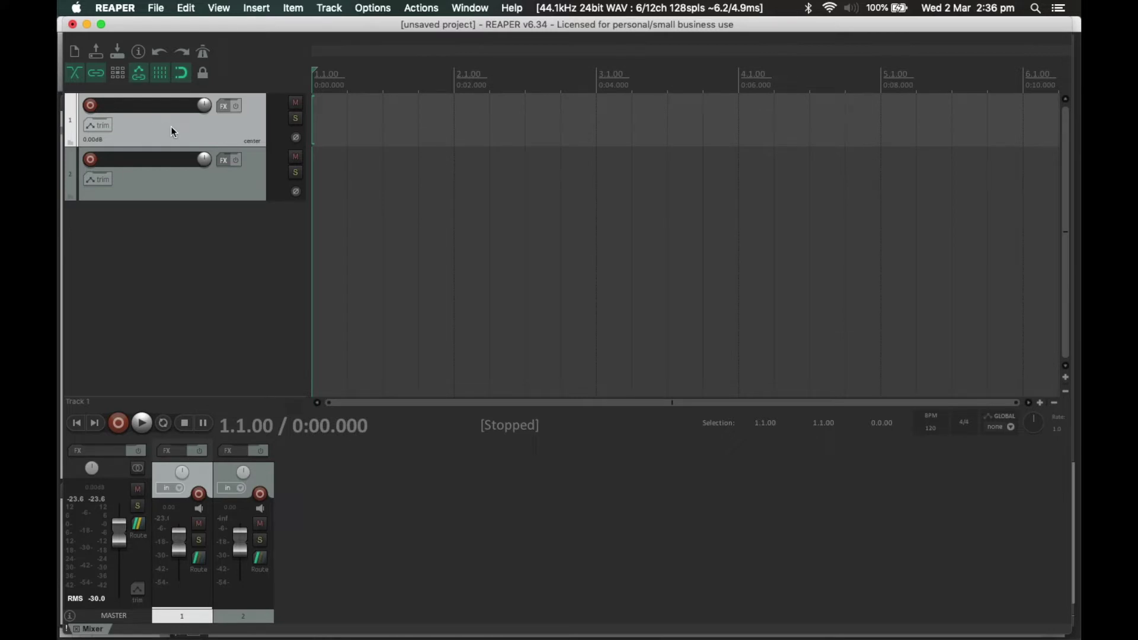
# Step: Set track 1's input to Mono > Mic 2, disarm it, and record-arm track 2
pyautogui.click(92, 108)
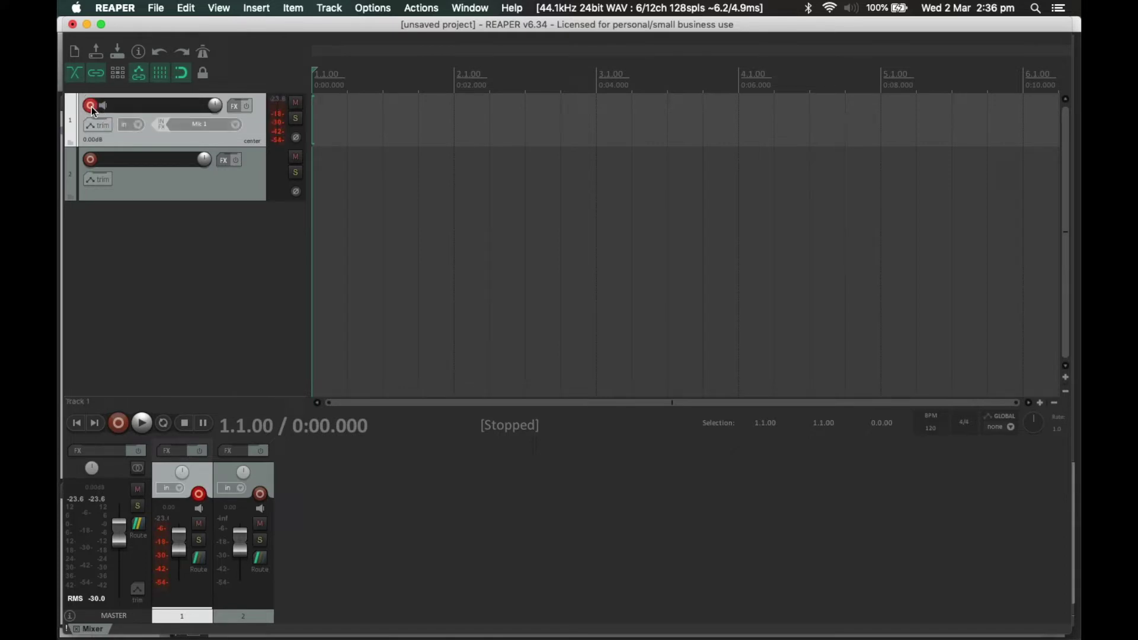
pyautogui.click(233, 122)
pyautogui.click(220, 123)
pyautogui.click(221, 128)
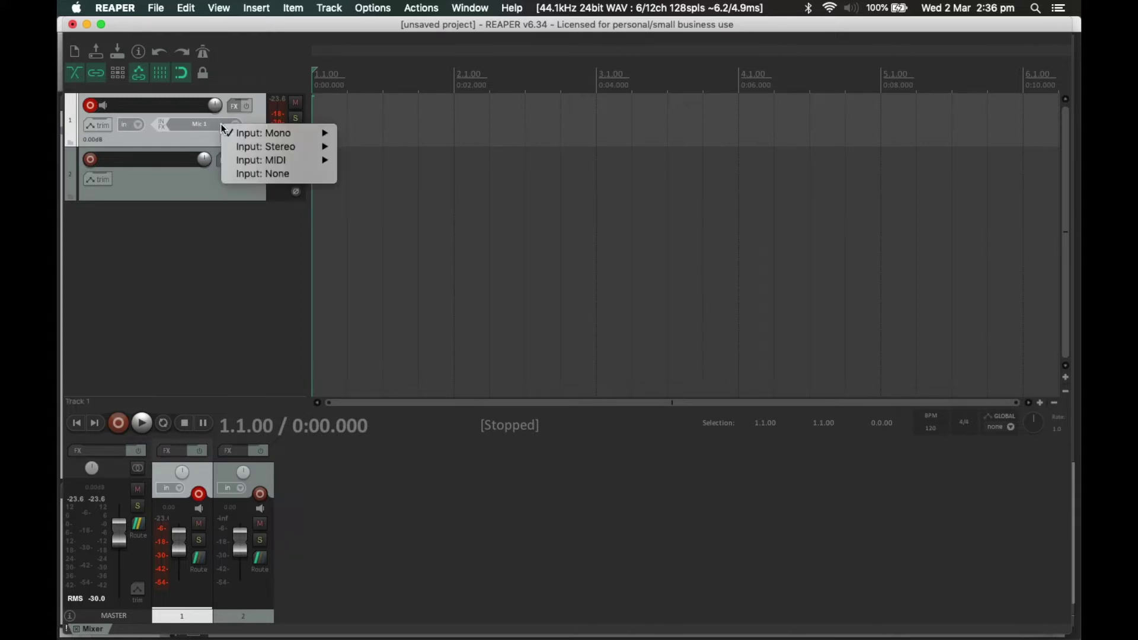
pyautogui.moveTo(269, 134)
pyautogui.click(357, 147)
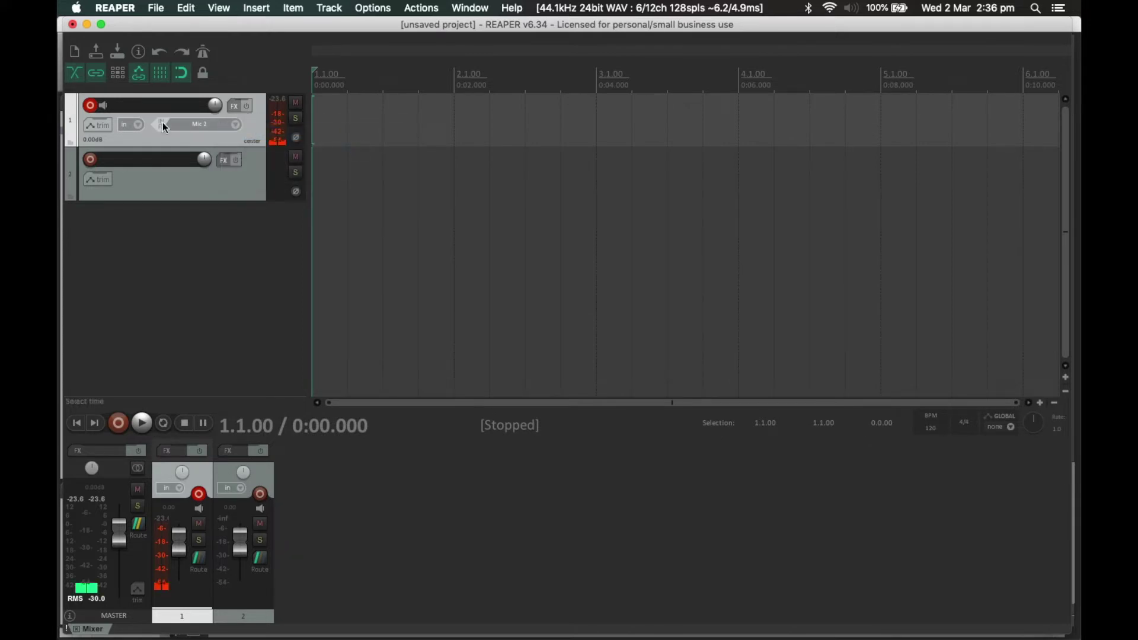
pyautogui.click(90, 106)
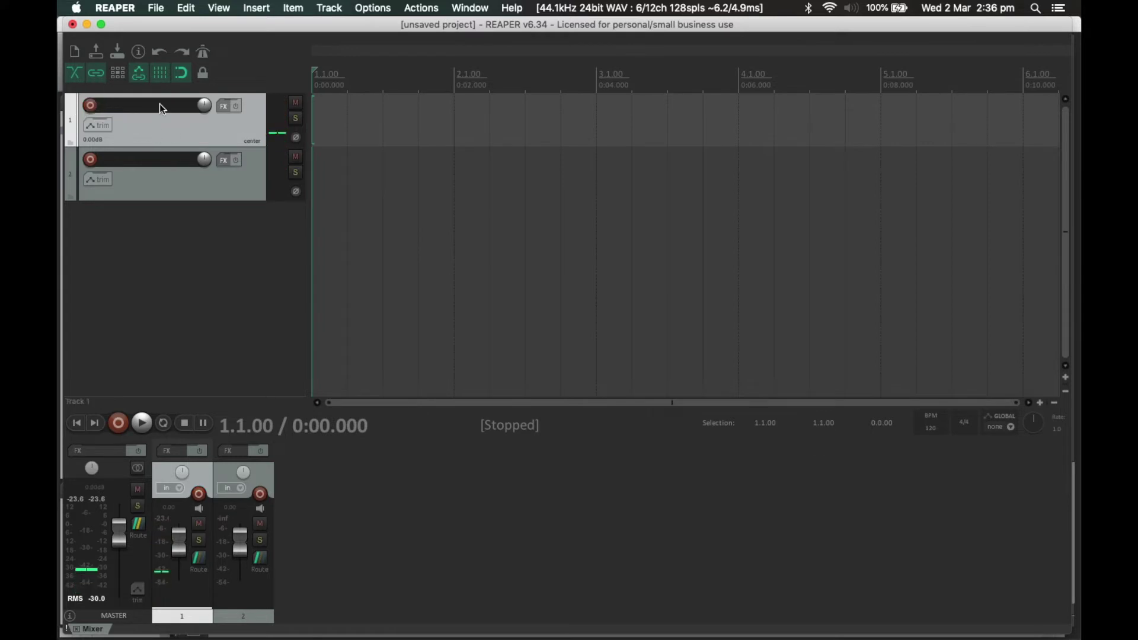
pyautogui.click(91, 159)
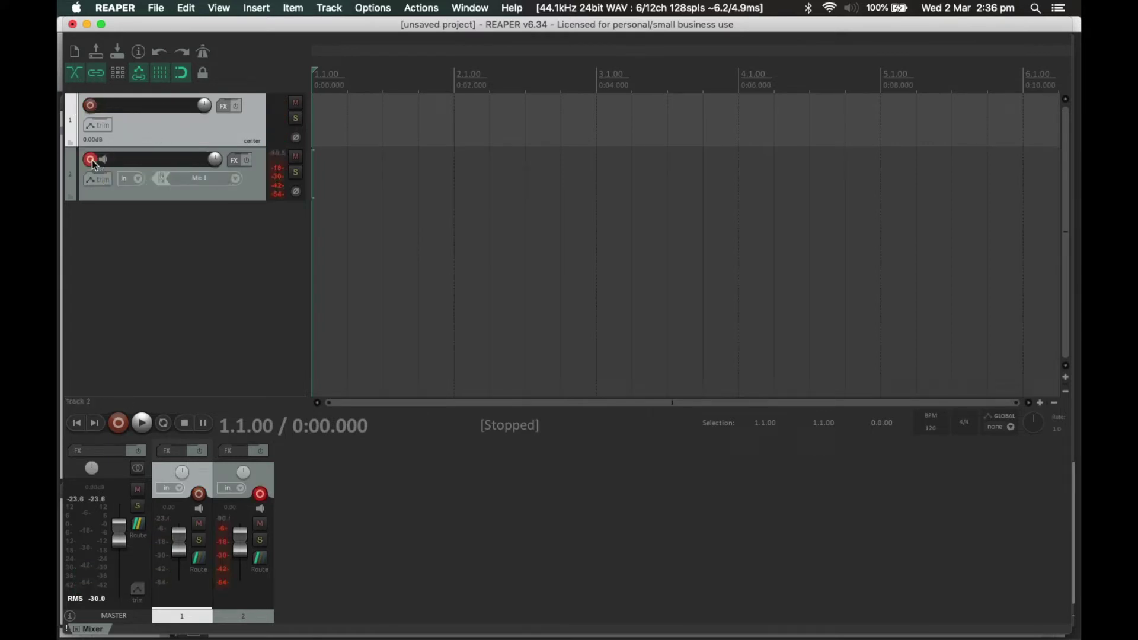
# Step: Set track 2's input to MIDI > Focusrite - Scarlett 6i6 USB > All Channels
pyautogui.click(233, 178)
pyautogui.moveTo(275, 215)
pyautogui.moveTo(398, 216)
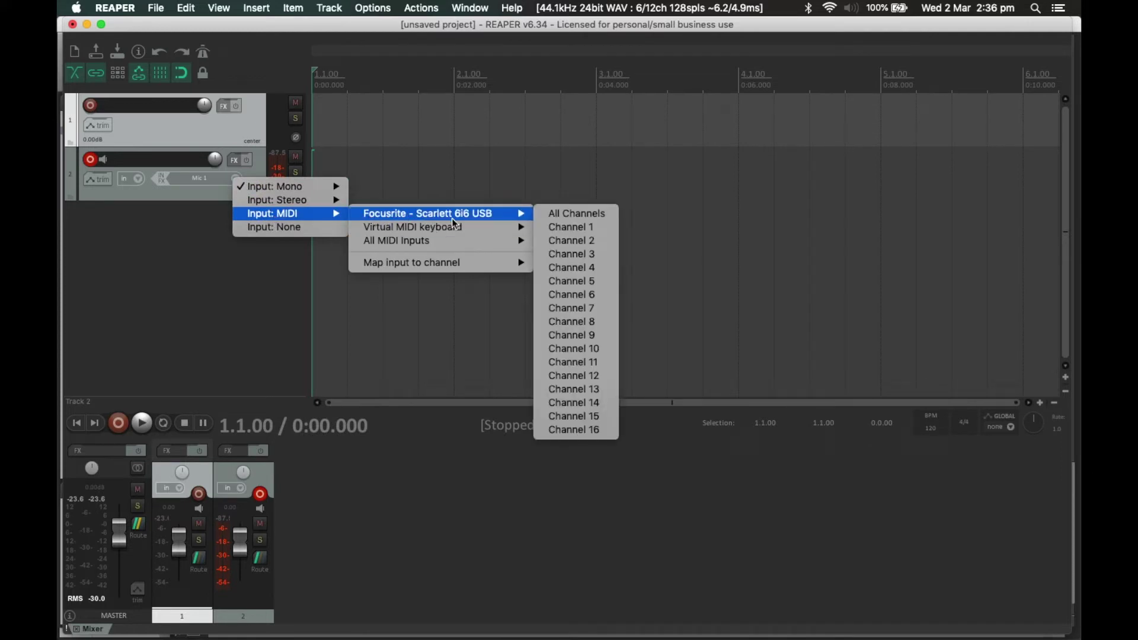
pyautogui.click(571, 213)
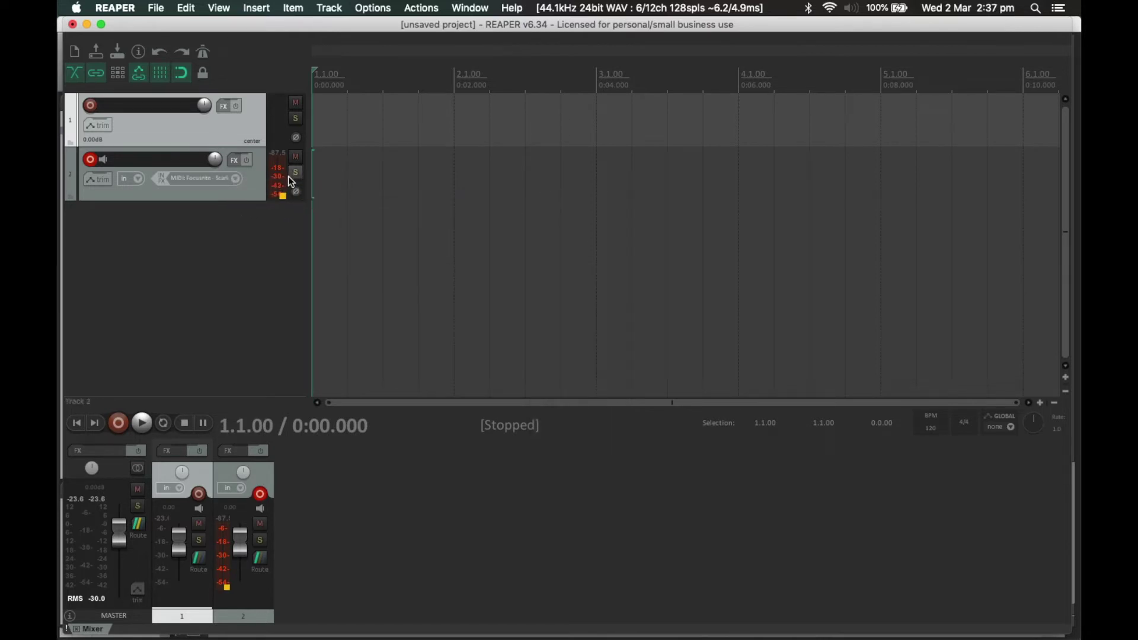
# Step: Glance at the File menu, confirm track 2 keeps the Focusrite MIDI input, then open the REAPER menu
pyautogui.click(164, 6)
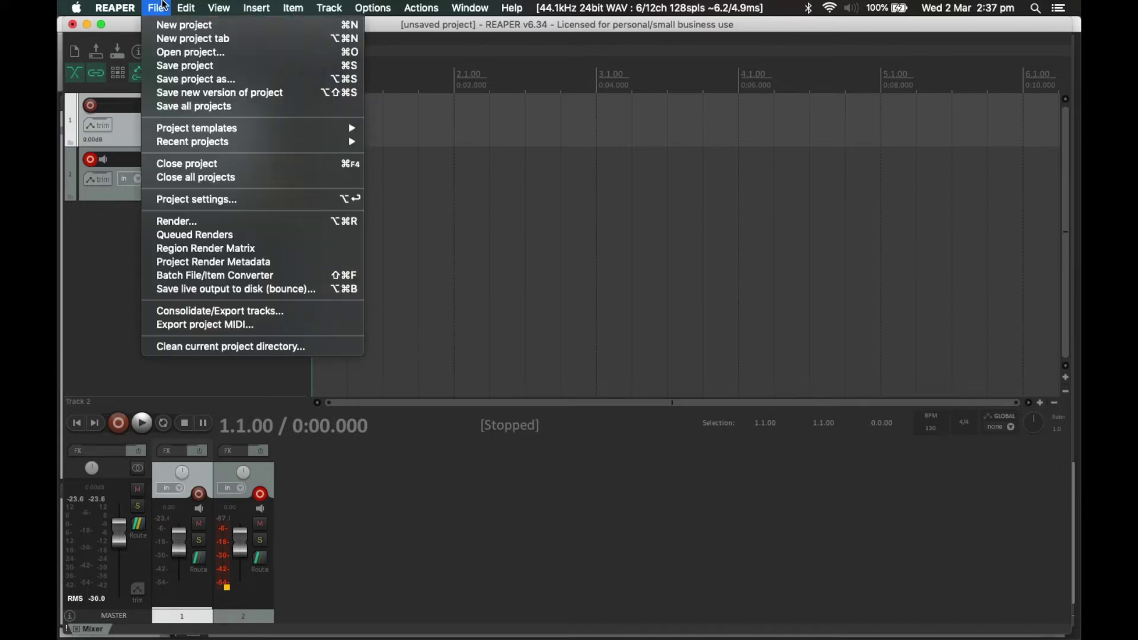
pyautogui.click(165, 6)
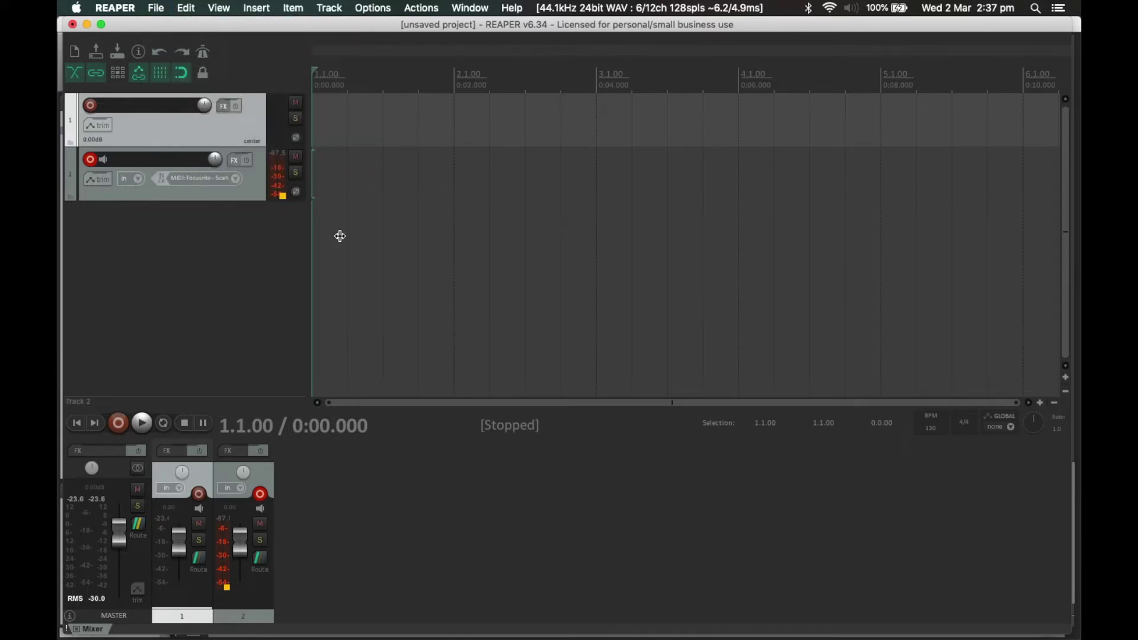
pyautogui.click(229, 179)
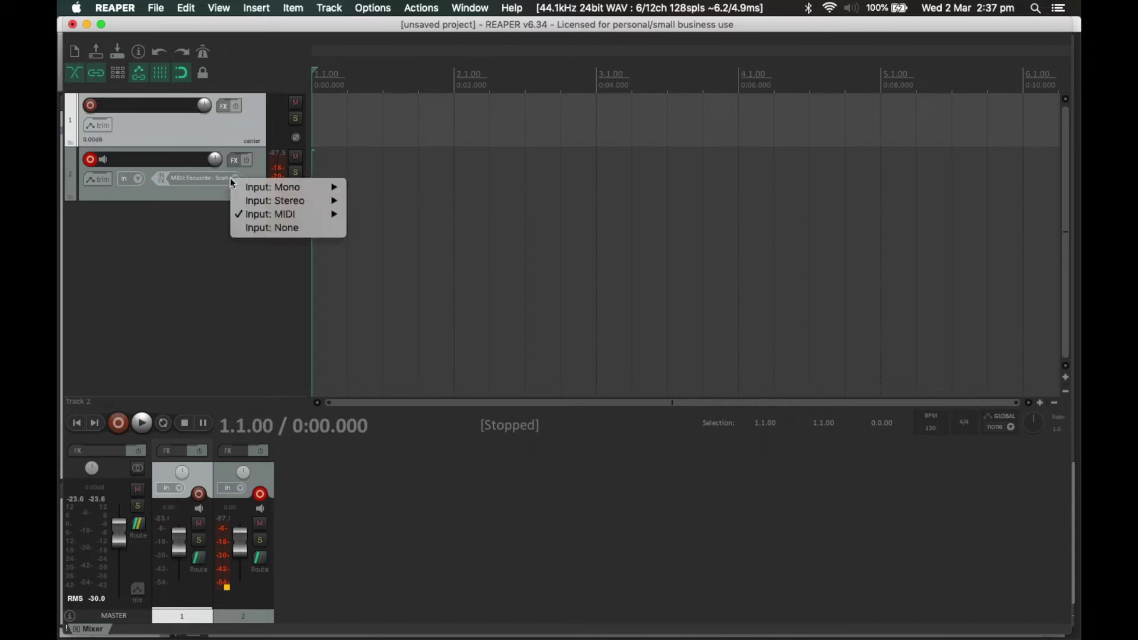
pyautogui.moveTo(297, 213)
pyautogui.click(208, 263)
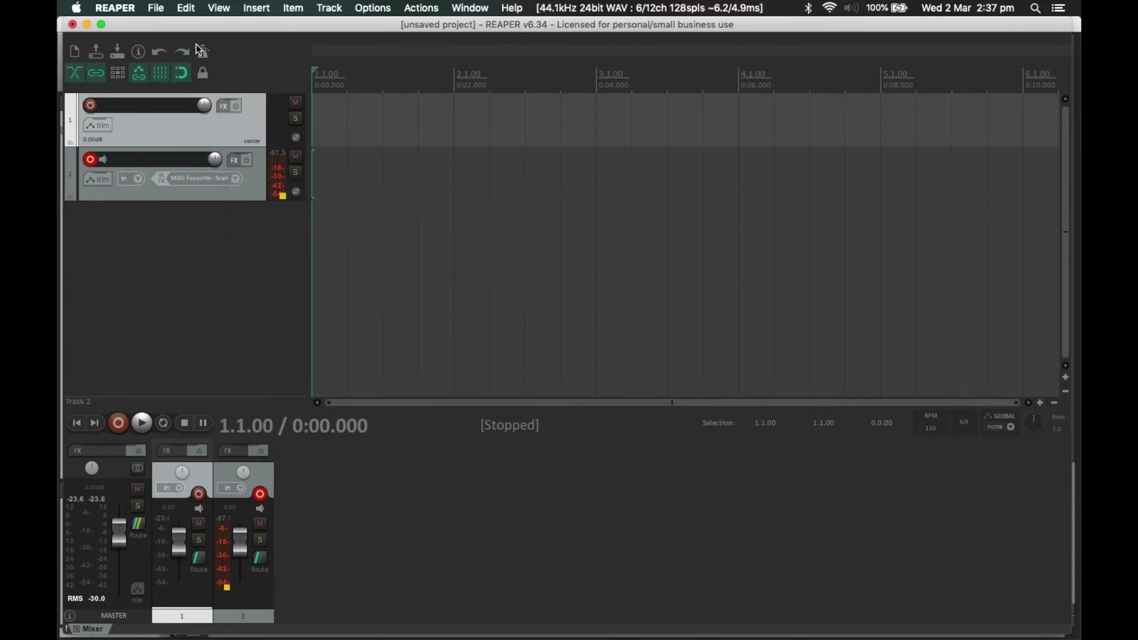
pyautogui.click(123, 7)
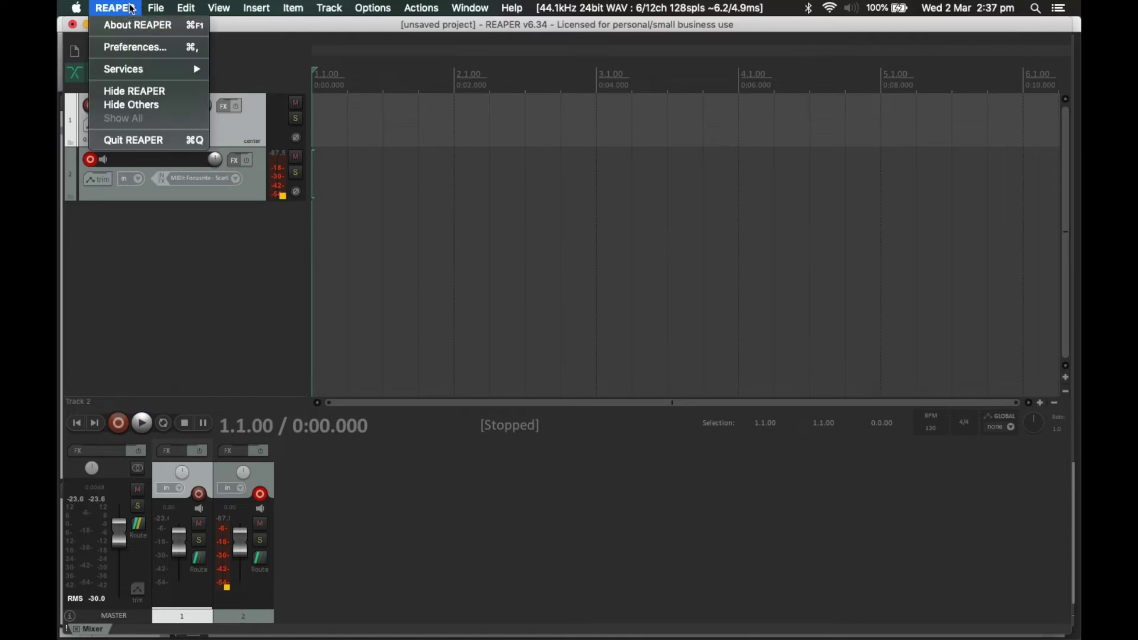
pyautogui.click(135, 47)
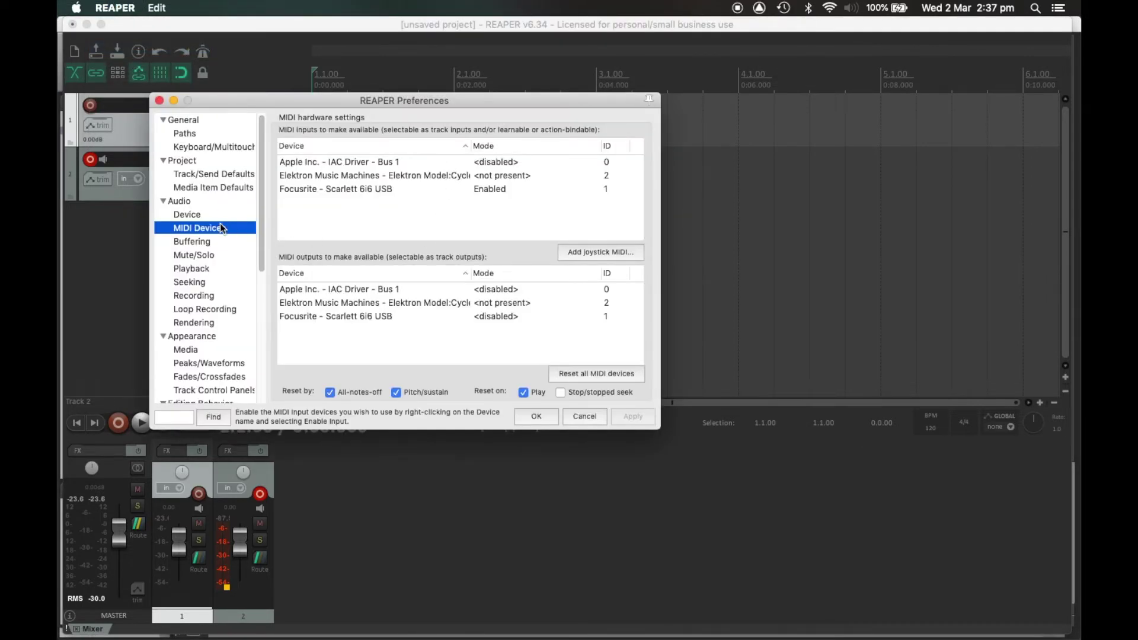
pyautogui.click(393, 191)
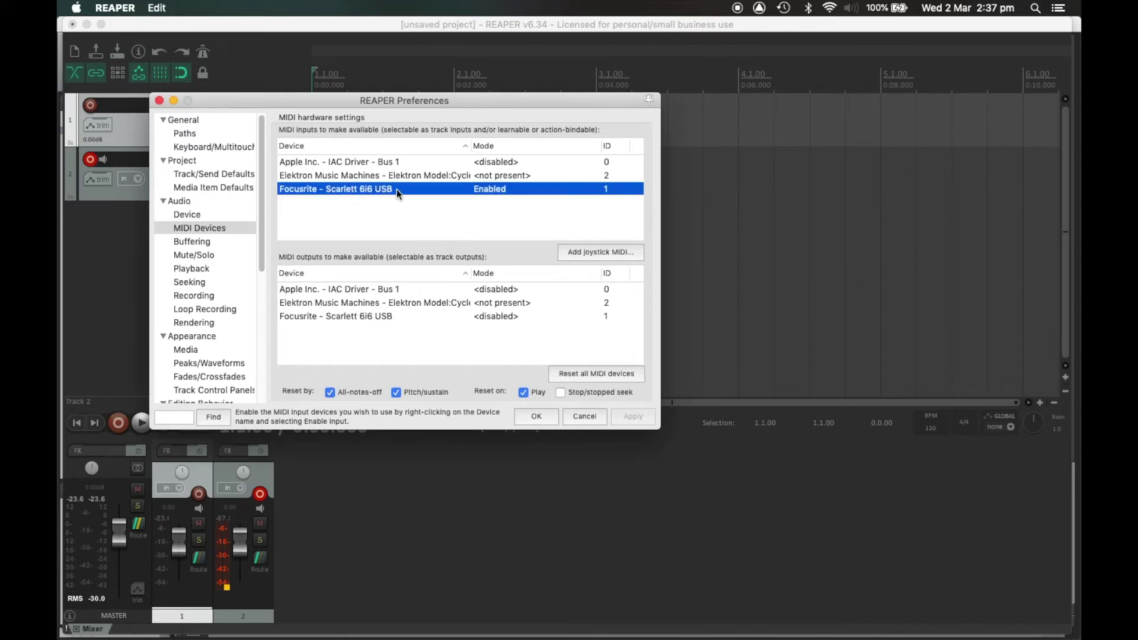
pyautogui.rightClick(365, 189)
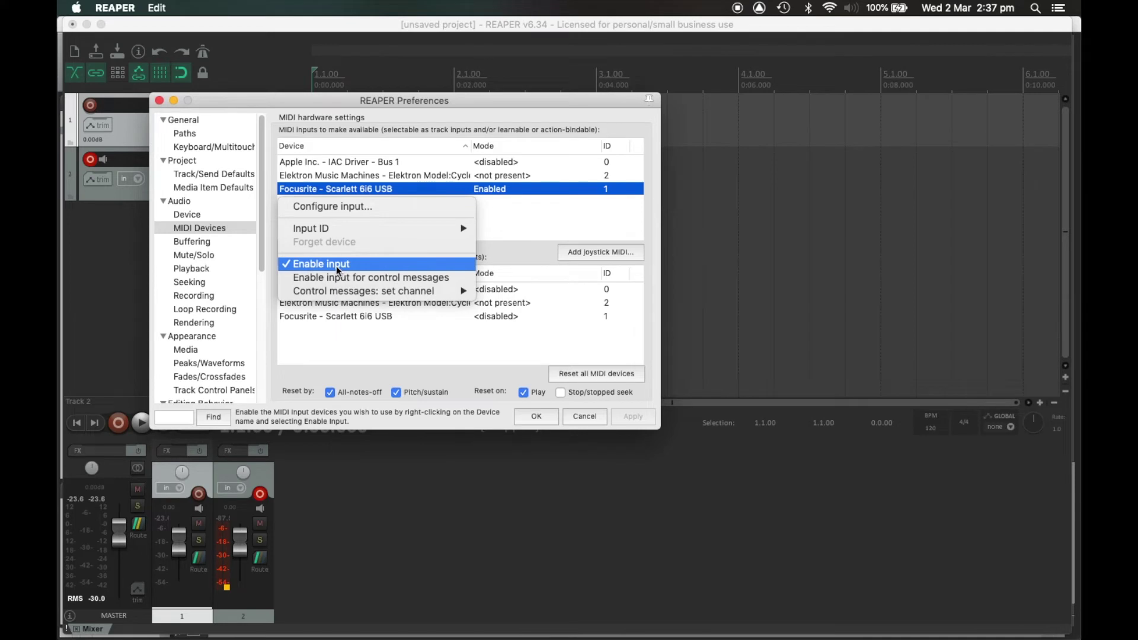
pyautogui.click(500, 215)
pyautogui.click(621, 417)
pyautogui.click(539, 414)
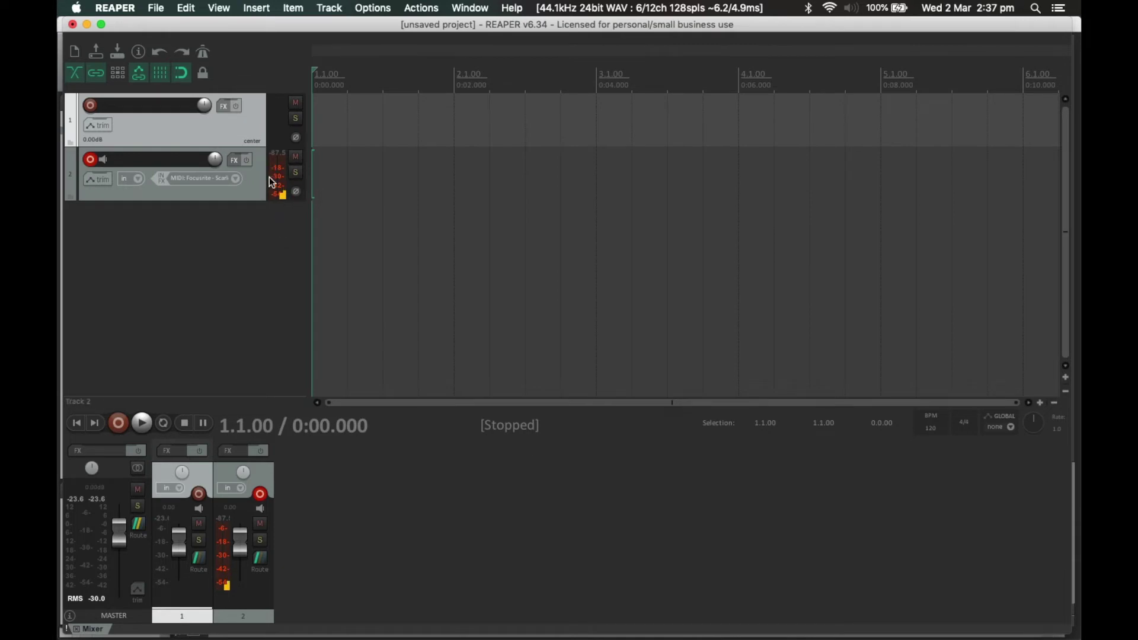
# Step: Disarm both track 1 and track 2, then bring up track 1's FX chain
pyautogui.click(92, 107)
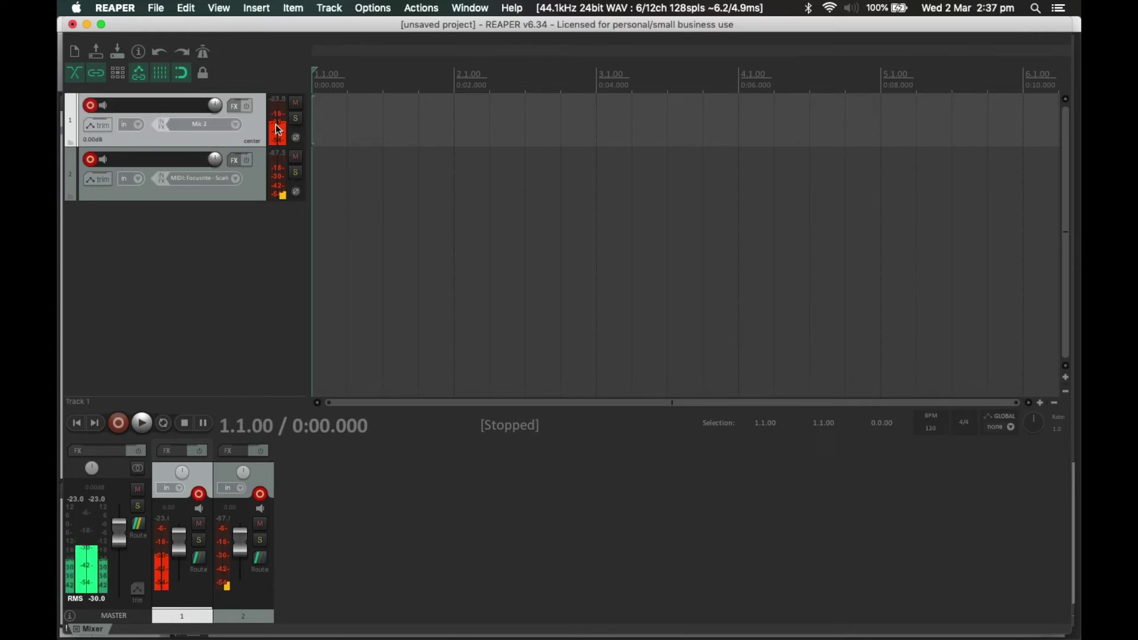
pyautogui.click(90, 105)
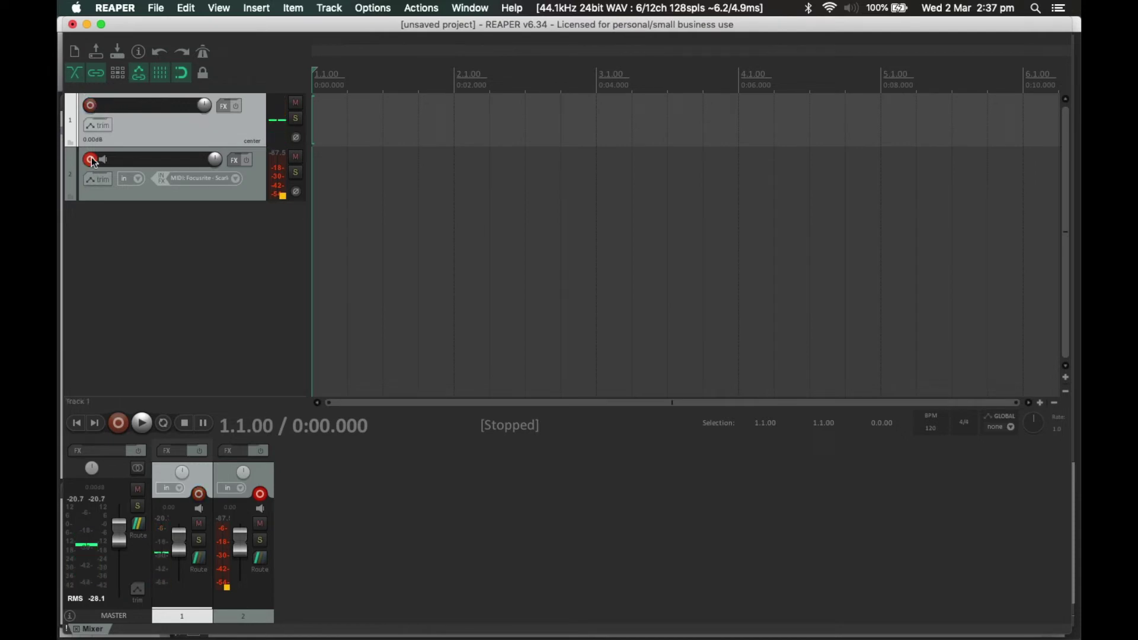
pyautogui.click(90, 159)
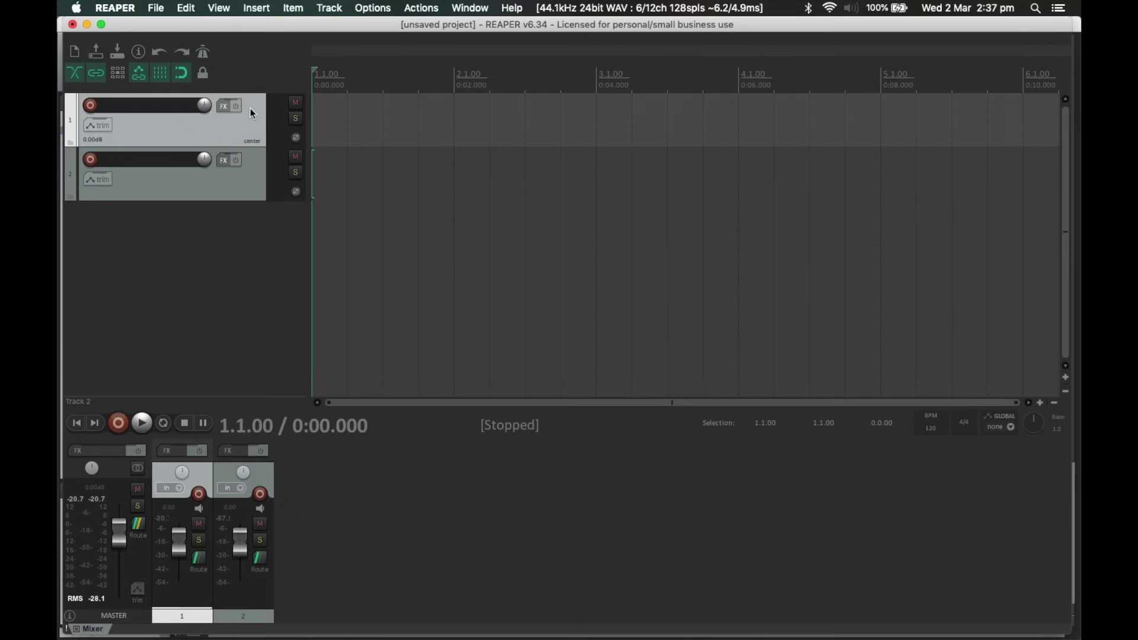
pyautogui.click(237, 126)
pyautogui.click(232, 108)
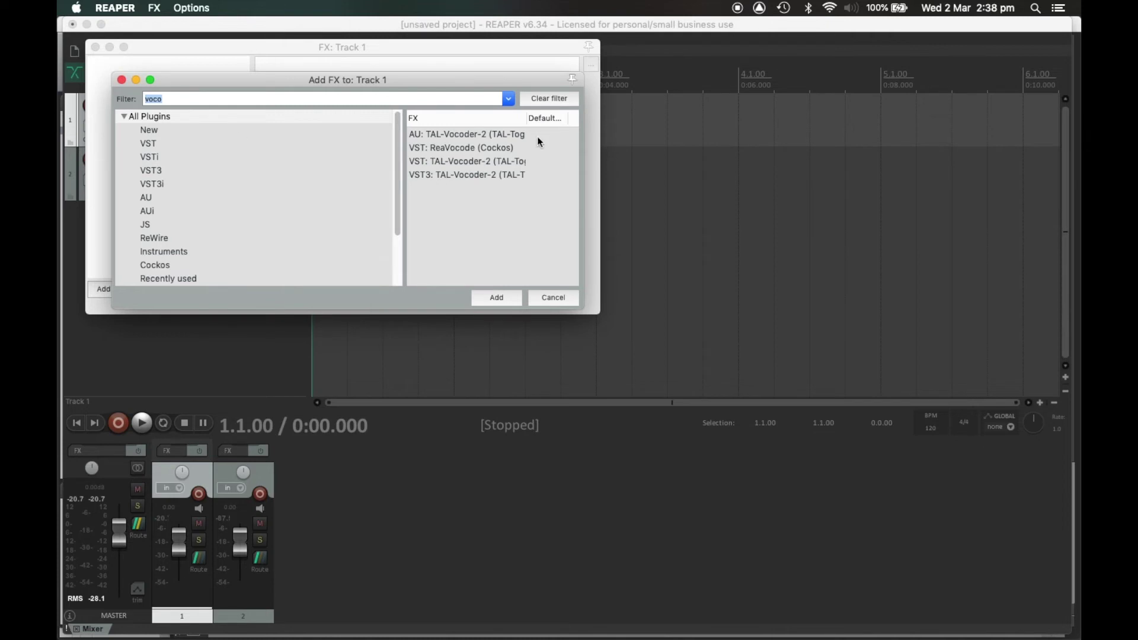
# Step: Add AU: TAL-Vocoder-2 to track 1, close its plugin window, and select track 2
pyautogui.click(450, 135)
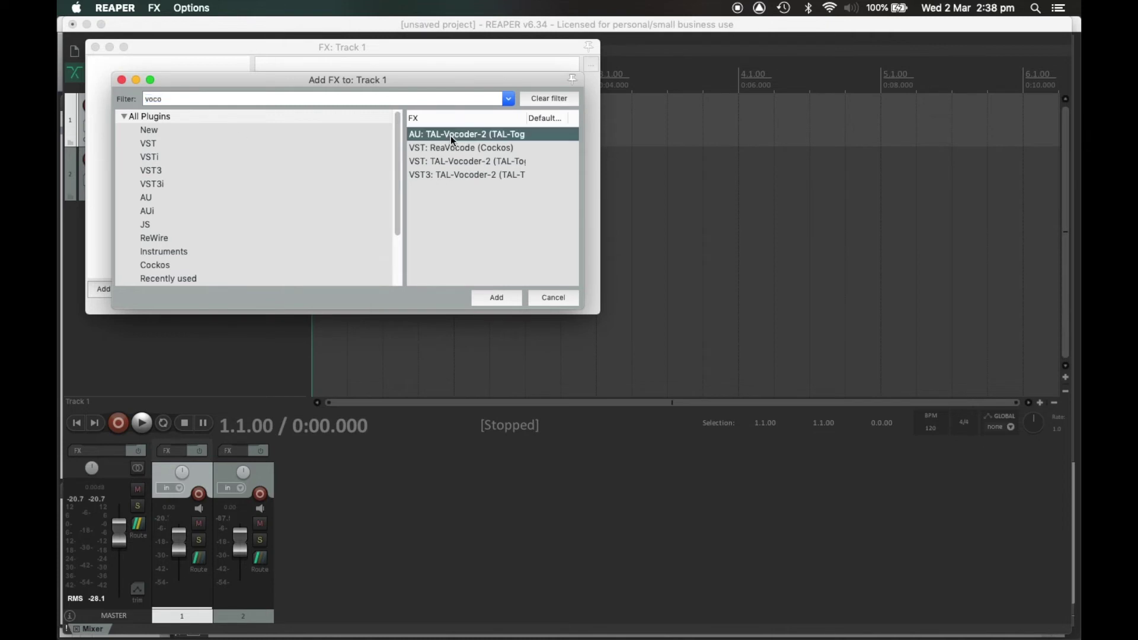
pyautogui.click(487, 297)
pyautogui.moveTo(377, 50); pyautogui.dragTo(618, 68)
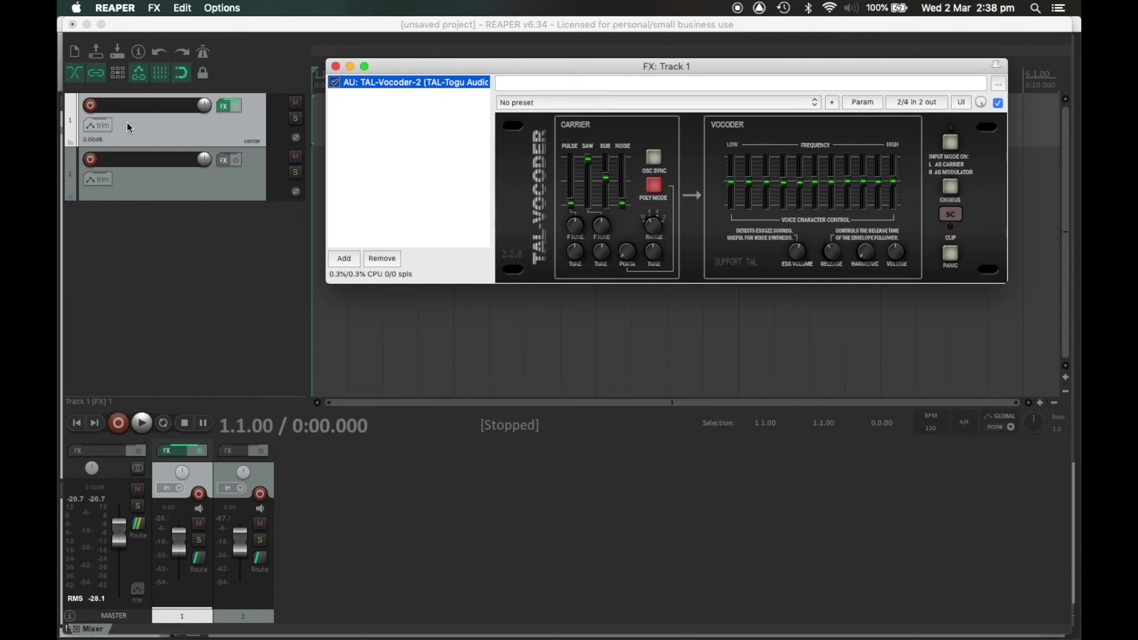
pyautogui.click(335, 66)
pyautogui.click(255, 193)
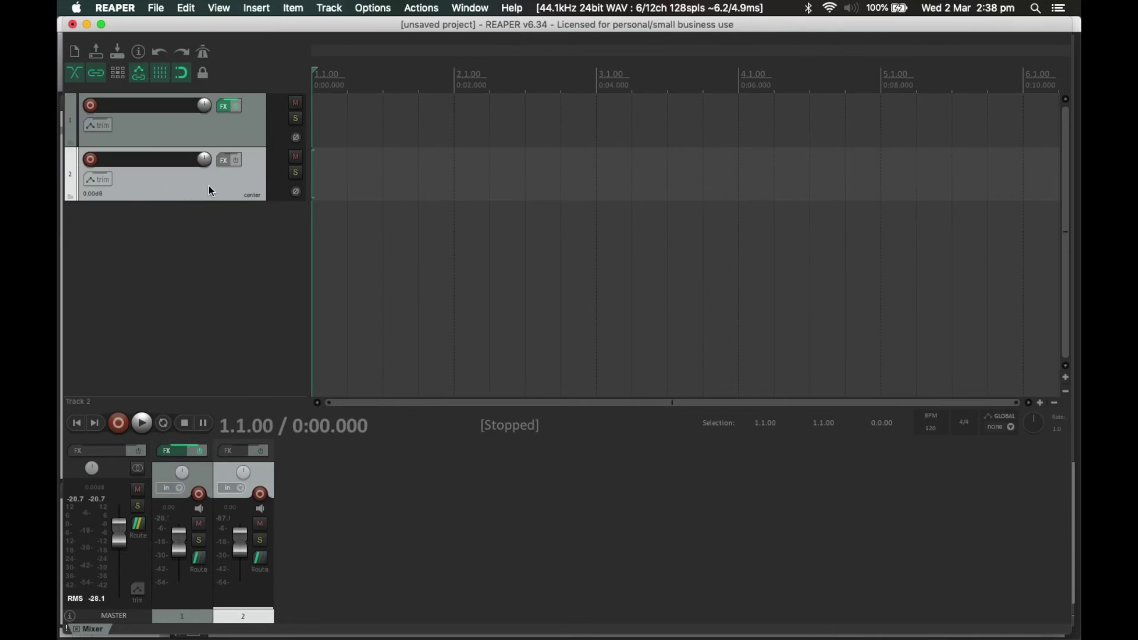
# Step: Add a new send from track 2 to track 1, then record-arm track 1 again
pyautogui.click(262, 557)
pyautogui.moveTo(403, 450); pyautogui.dragTo(431, 214)
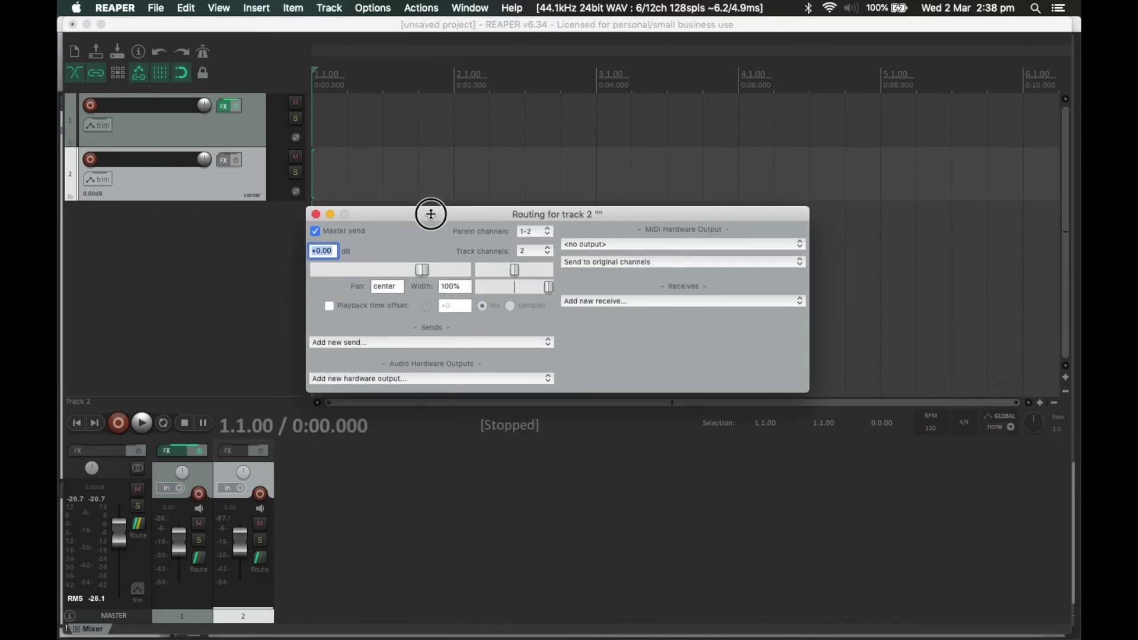
pyautogui.click(448, 342)
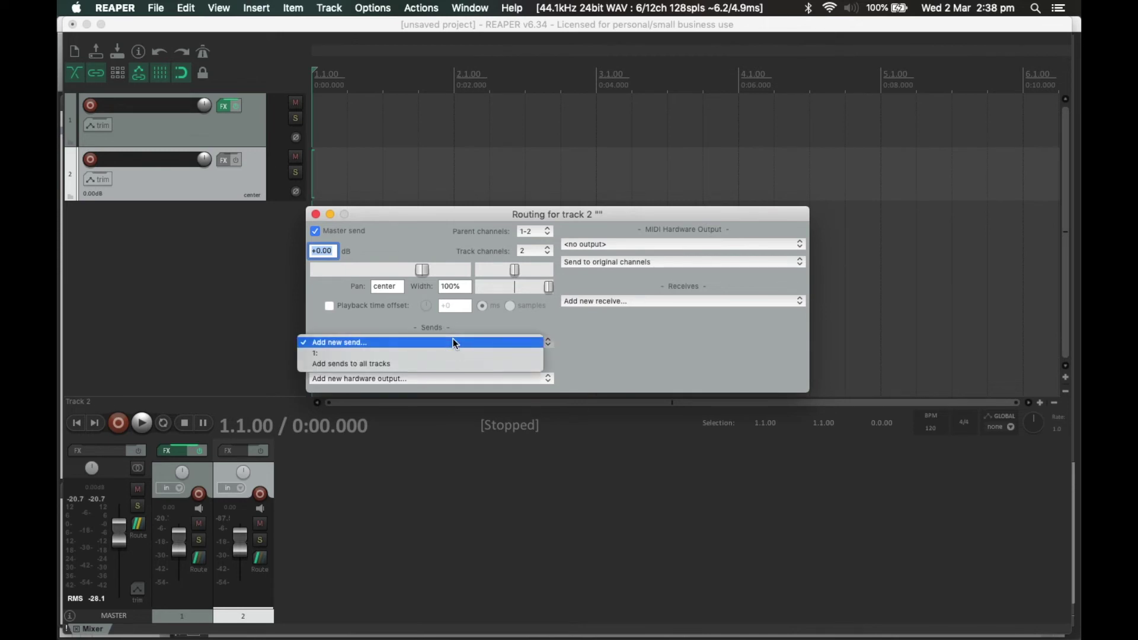
pyautogui.click(428, 357)
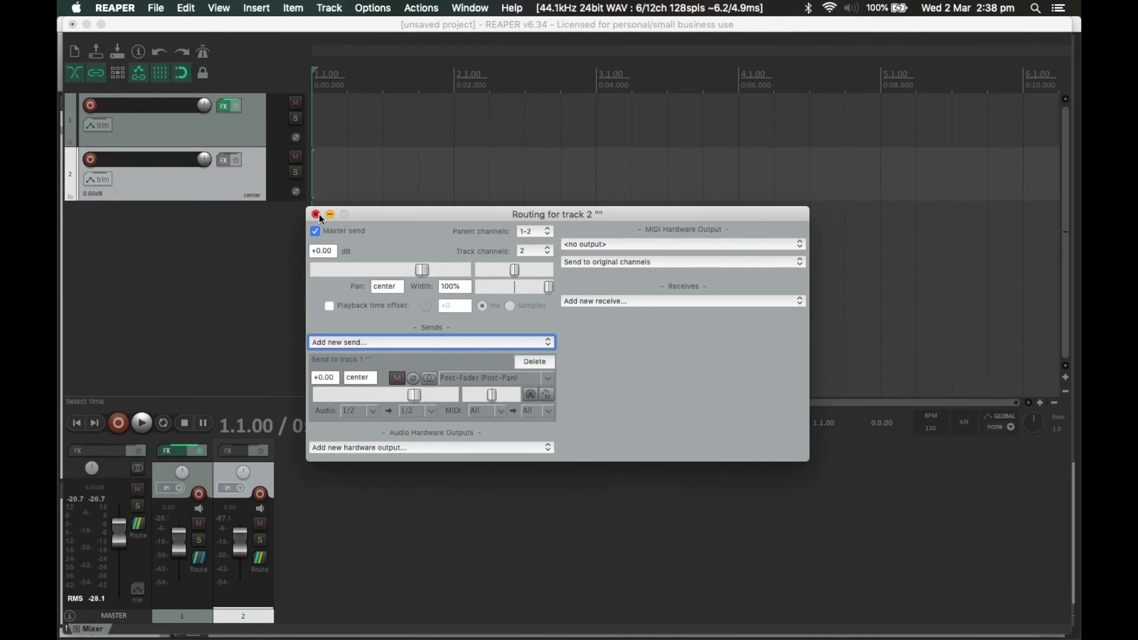
pyautogui.click(90, 108)
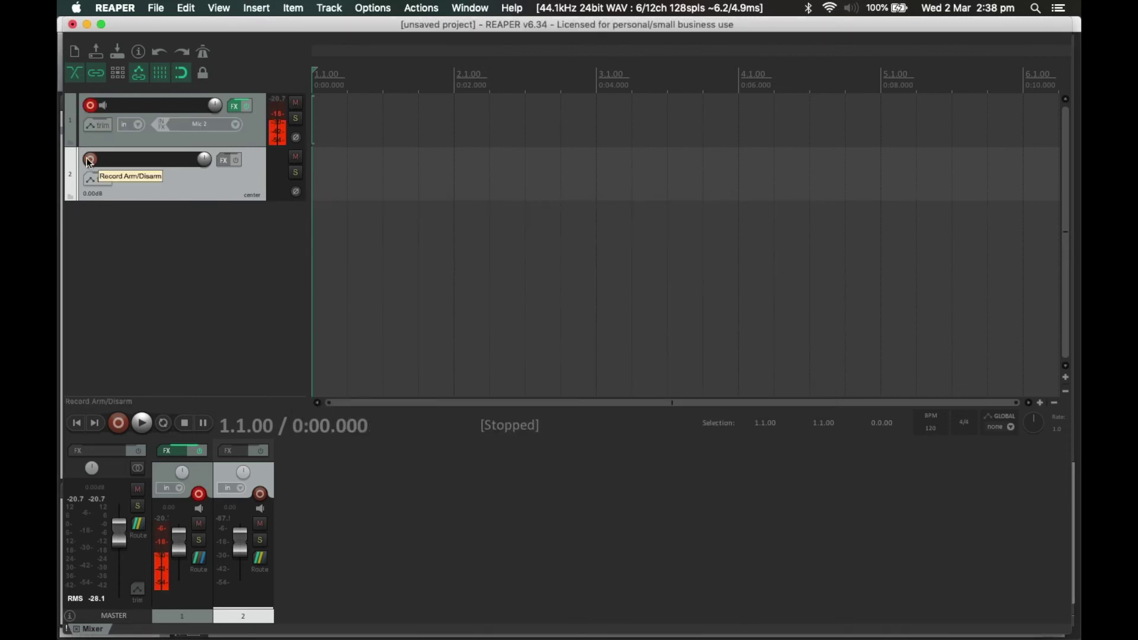
# Step: Record-arm track 2 on its Focusrite MIDI input alongside track 1 on Mic 2
pyautogui.click(90, 161)
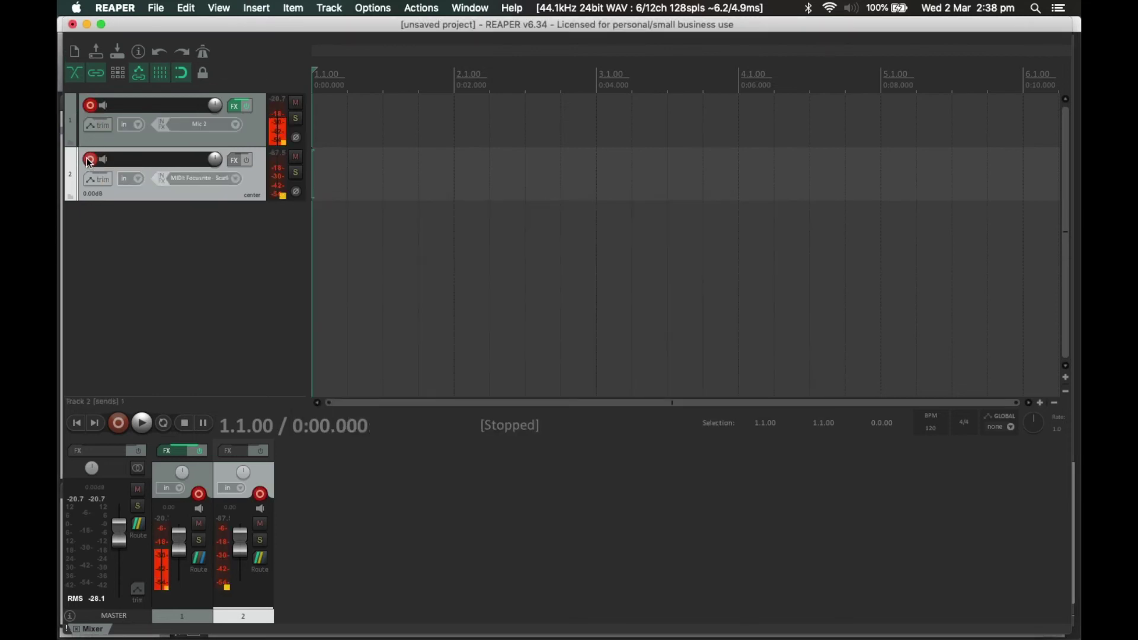